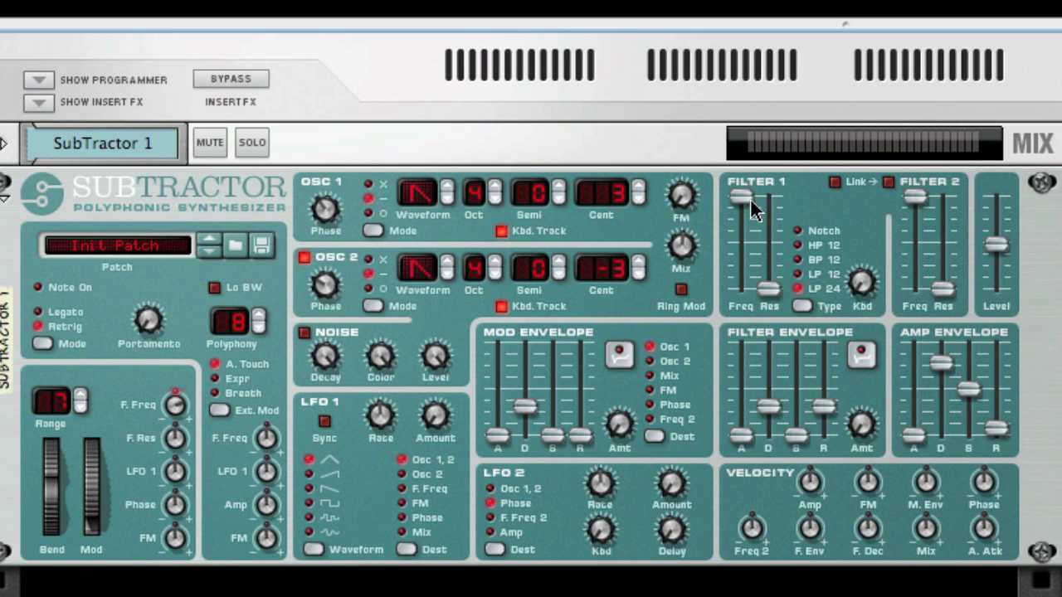
Audition Filter 1 by lowering the cutoff and raising resonance to 69, then return cutoff to 127
mouse_move(746, 209)
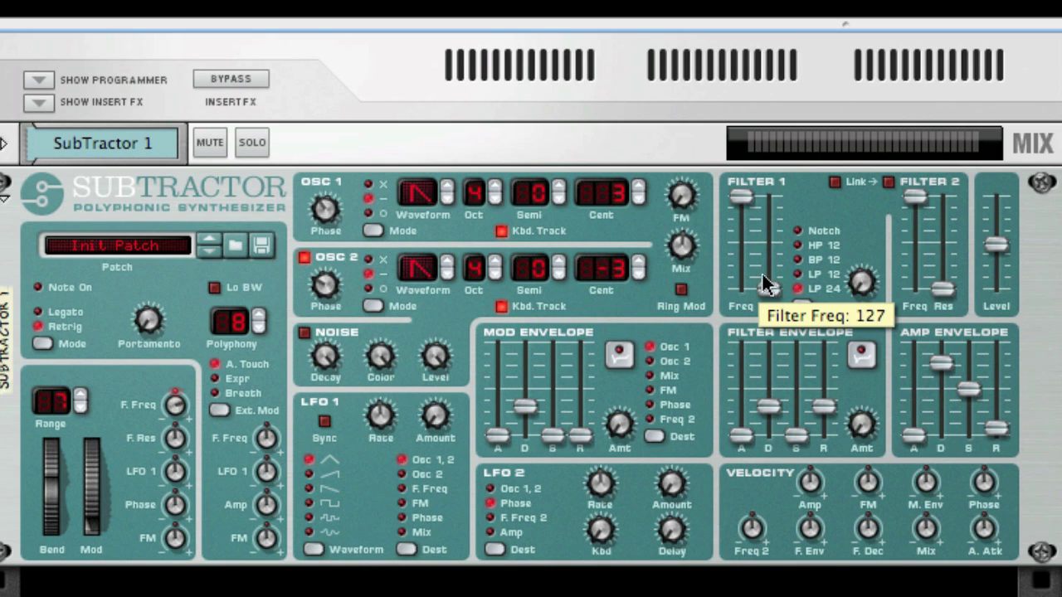
mouse_move(768, 288)
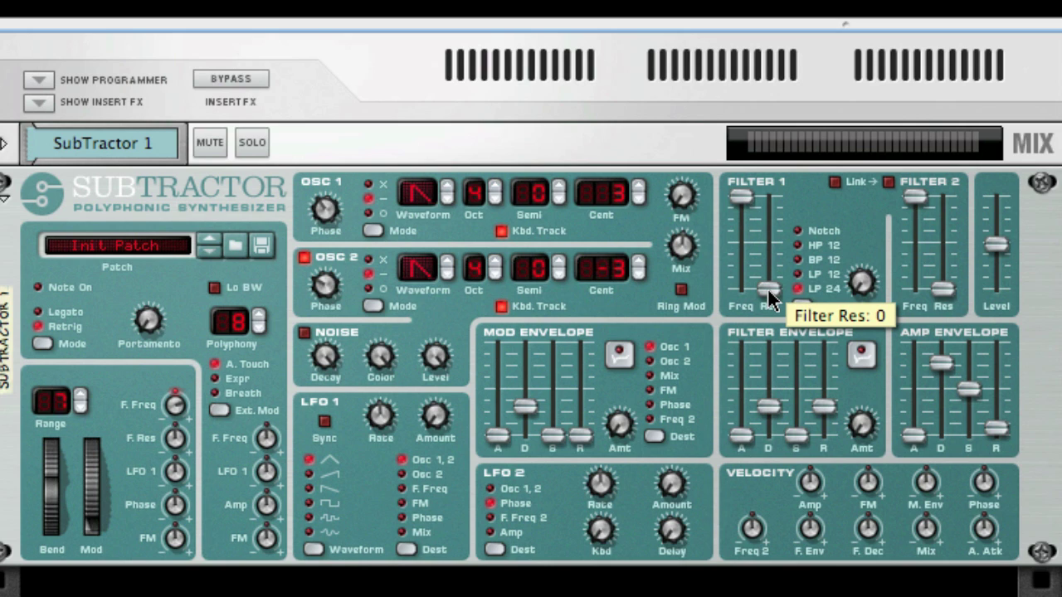
mouse_move(742, 238)
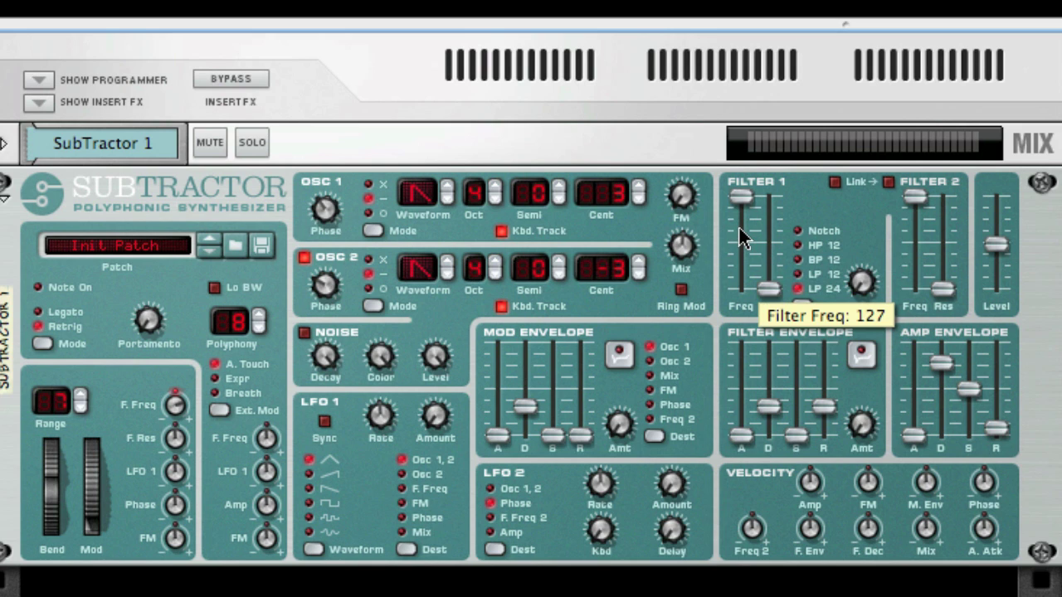
drag(742, 209, 751, 250)
mouse_move(769, 288)
mouse_down()
mouse_move(776, 219)
mouse_move(772, 289)
mouse_up()
drag(742, 237, 743, 194)
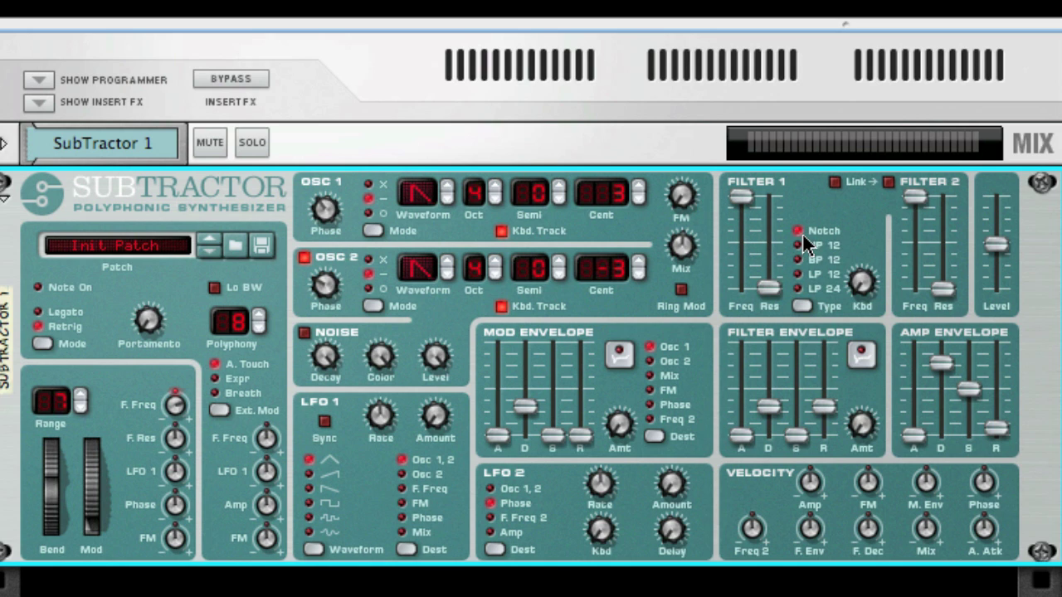
Switch Filter 1 to LP 24 and try cutoff around 83 with resonance around 58
click(796, 287)
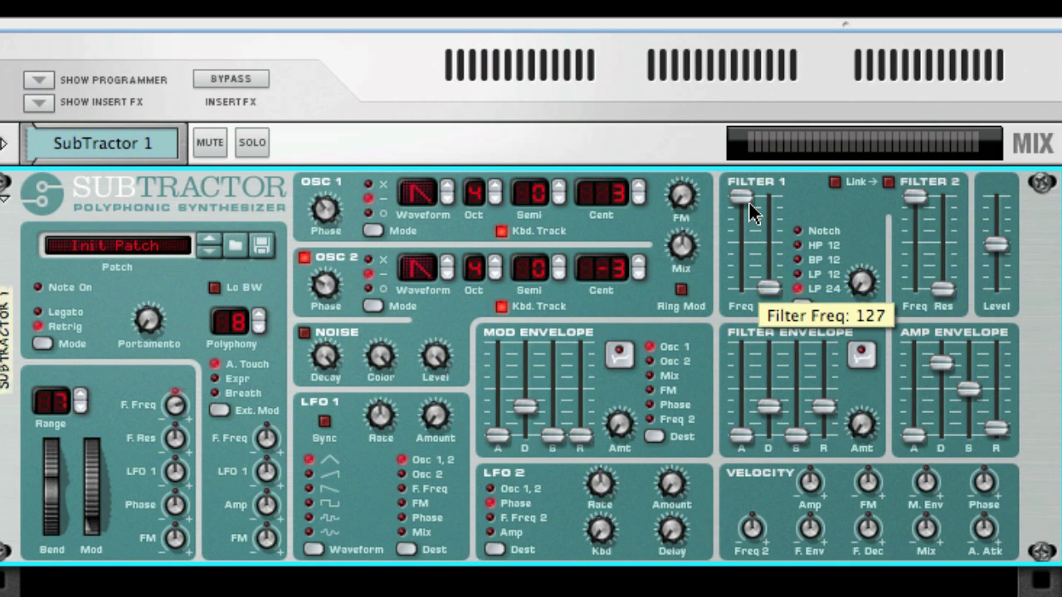
mouse_move(751, 212)
mouse_down()
mouse_move(751, 269)
mouse_move(751, 216)
mouse_up()
drag(771, 269, 743, 196)
Switch Filter 1 to LP 12, settling cutoff at 105 and resonance at 22
click(797, 274)
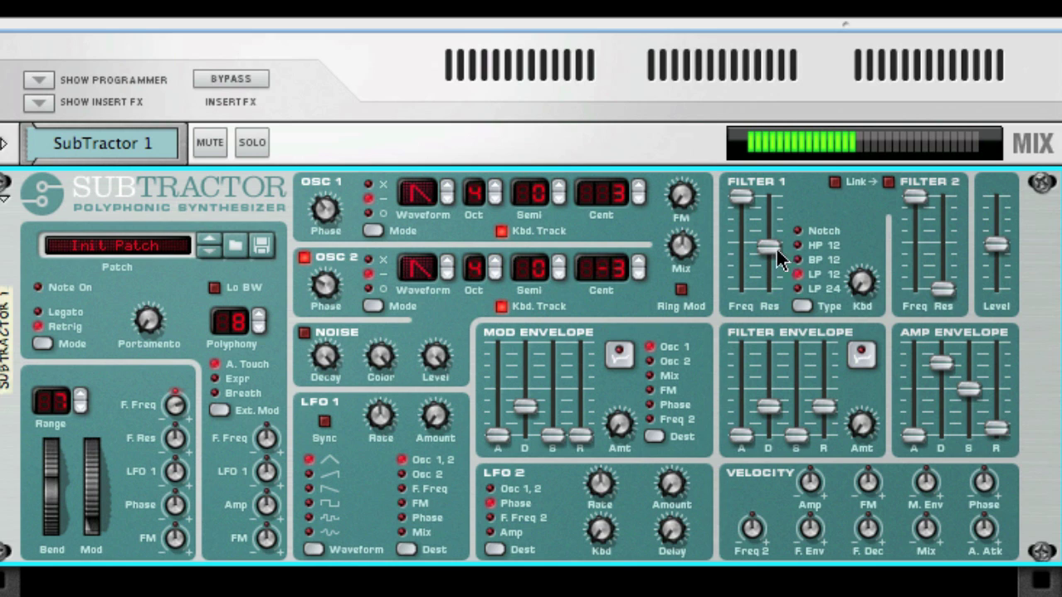
mouse_move(739, 196)
mouse_down()
mouse_move(740, 260)
mouse_move(733, 193)
mouse_up()
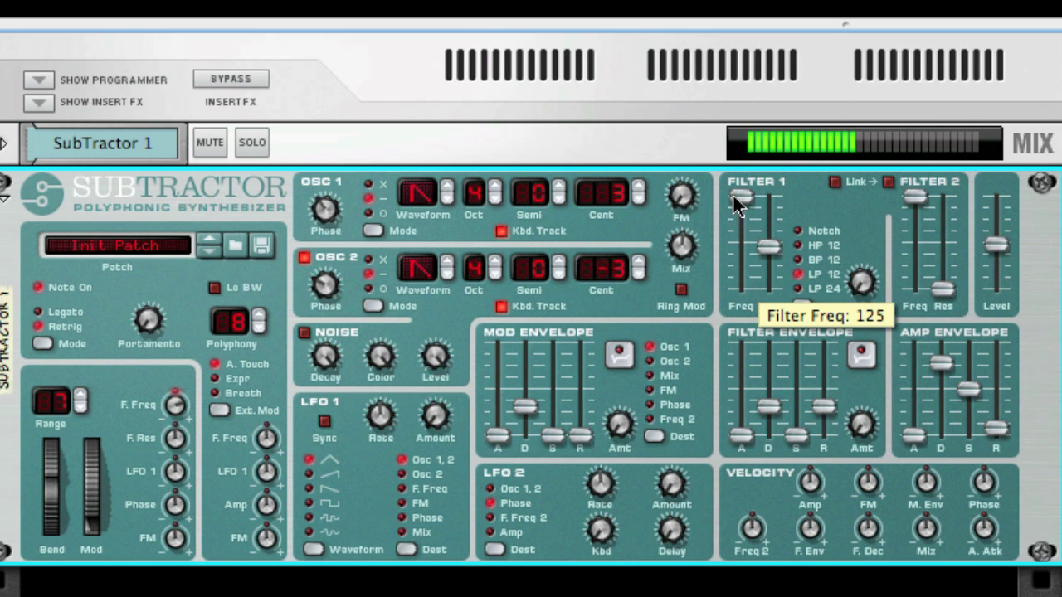
drag(763, 250, 768, 293)
mouse_move(741, 197)
mouse_down()
mouse_move(741, 265)
mouse_move(739, 182)
mouse_up()
Move Filter 1 to the next mode, set resonance to 50, and sweep cutoff from 111 down to 46
click(802, 302)
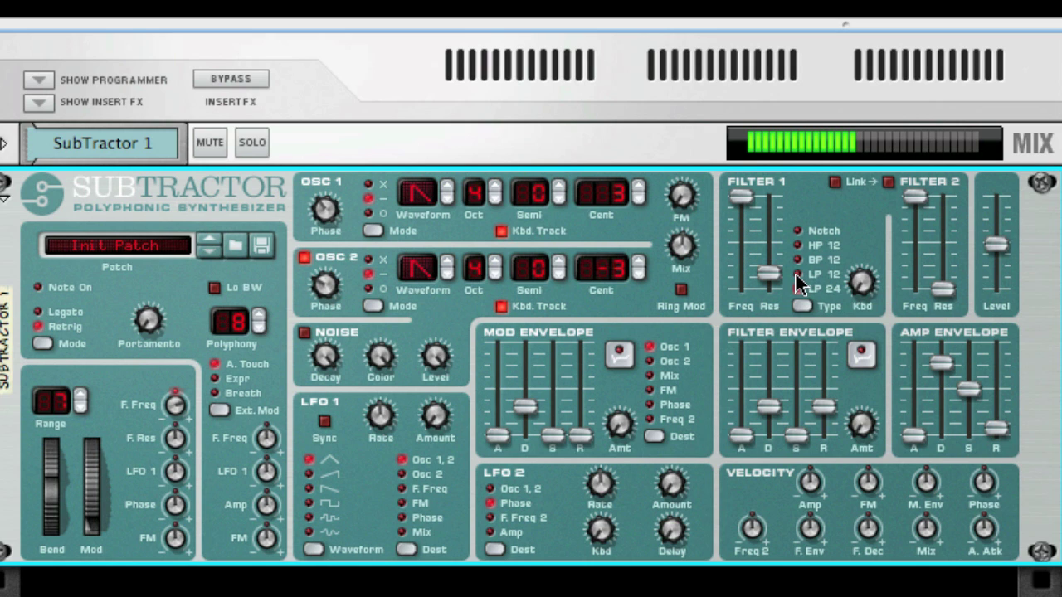
drag(779, 267, 777, 299)
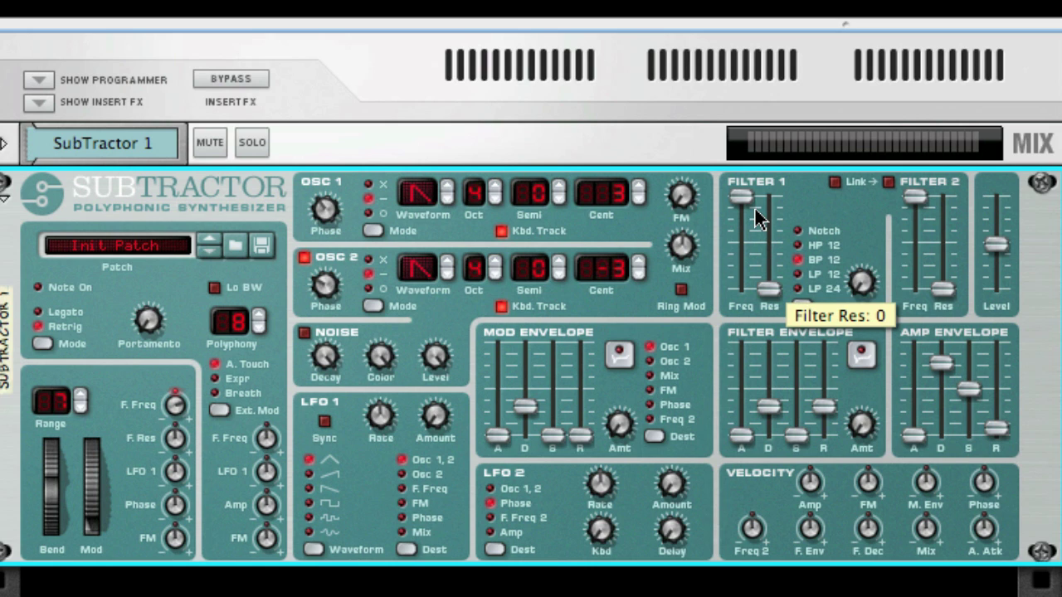
mouse_move(738, 196)
mouse_down()
mouse_move(741, 275)
mouse_move(749, 212)
mouse_up()
drag(770, 288, 770, 253)
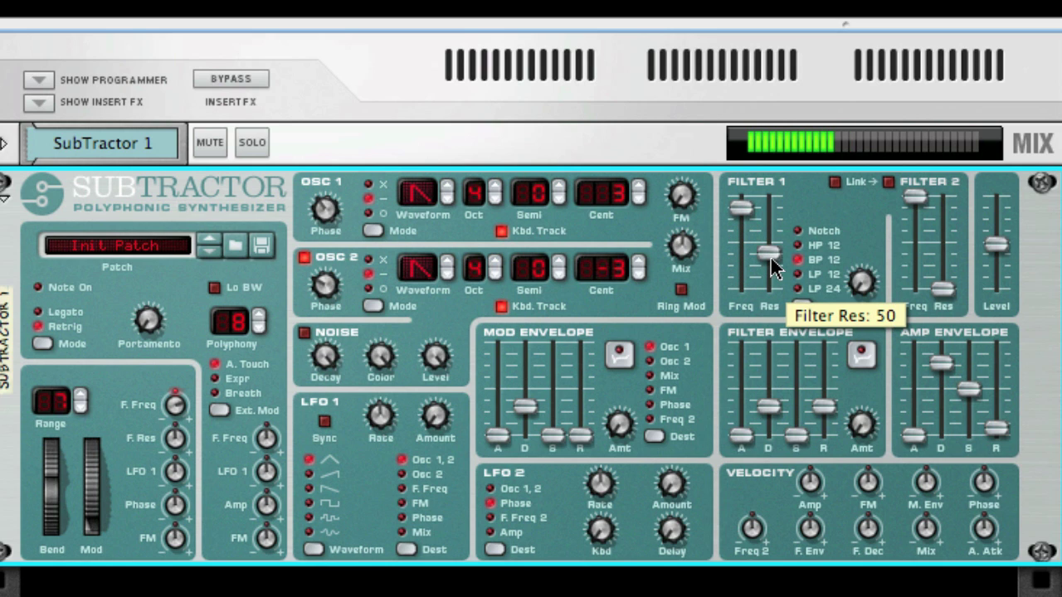
drag(741, 207, 738, 261)
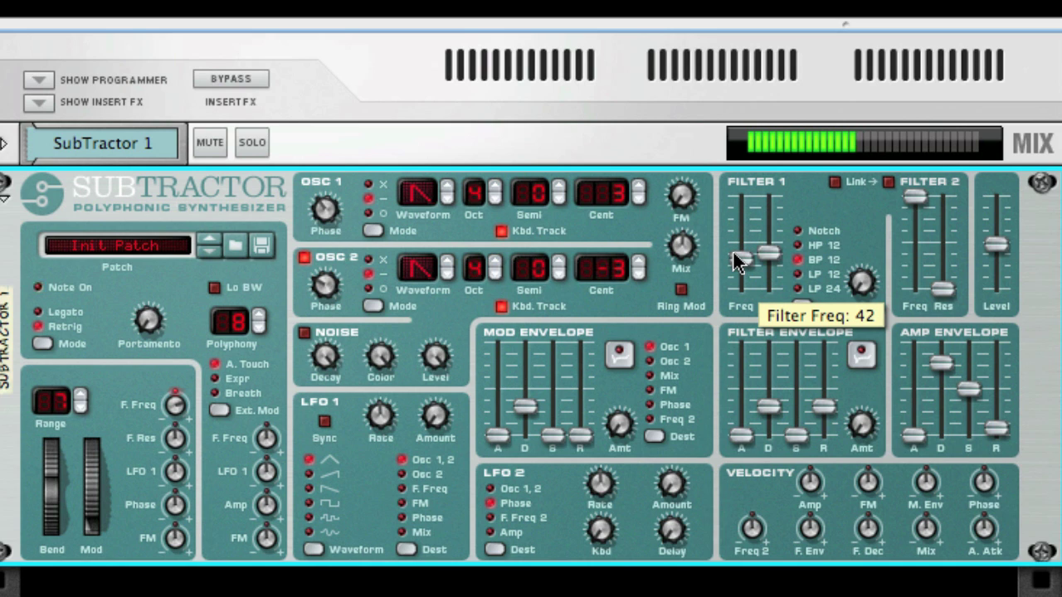
Switch Filter 1 to HP 12, sweep the high-pass cutoff between 74 and 54, and drop resonance to 0
click(797, 244)
drag(741, 259, 741, 207)
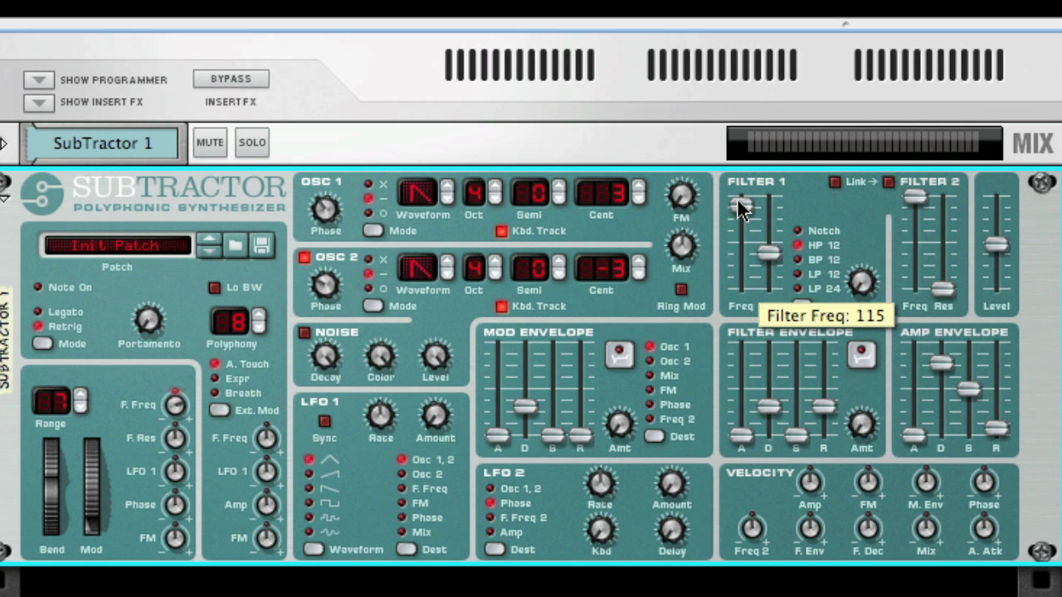
drag(741, 208, 736, 186)
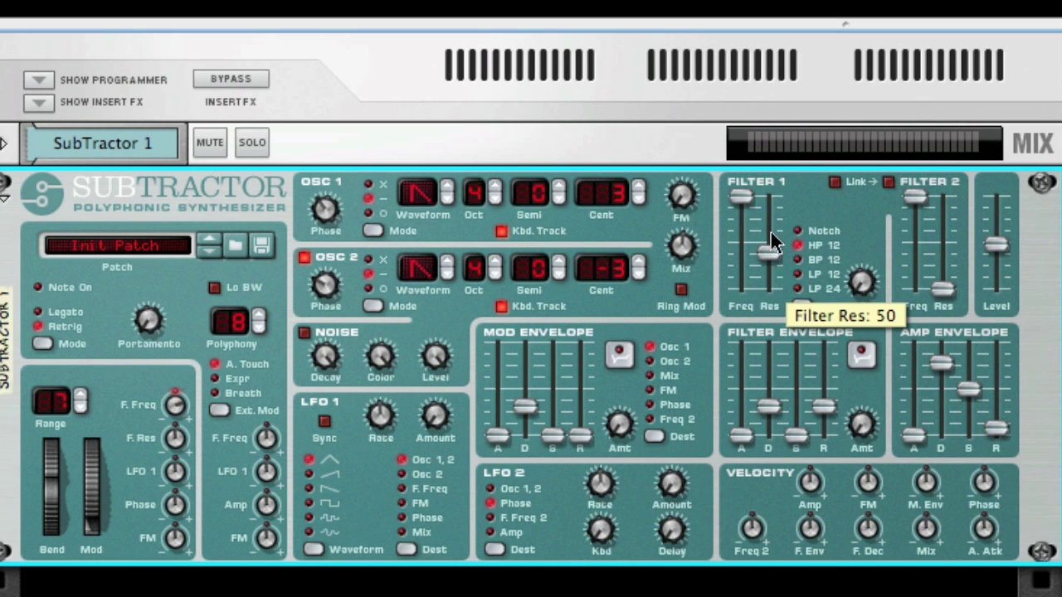
drag(773, 253, 789, 324)
Put Filter 1 in Notch mode, sweep its cutoff down, and raise resonance to 46
click(797, 233)
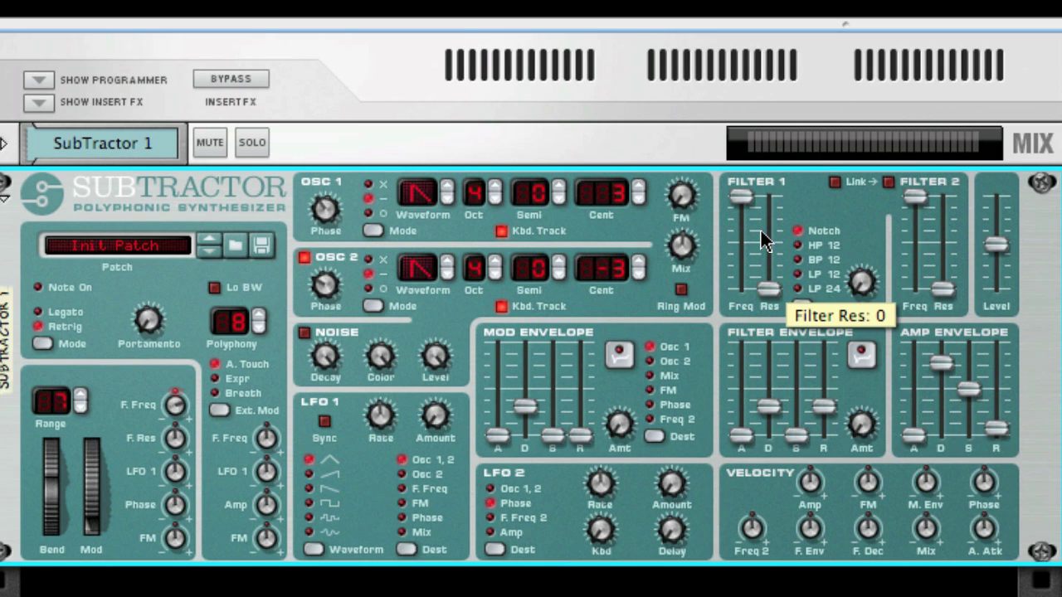
drag(741, 199, 770, 248)
drag(739, 290, 741, 220)
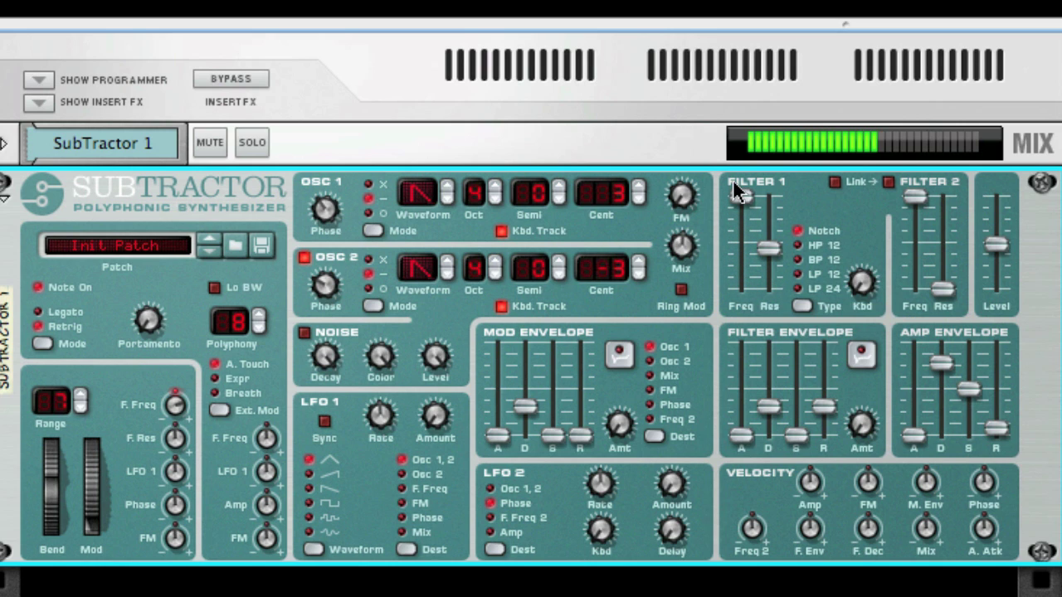
Turn Filter 2 on, set Filter 1 resonance to 33, keyboard tracking to 32, and cutoff to 113
click(889, 182)
drag(782, 257, 780, 276)
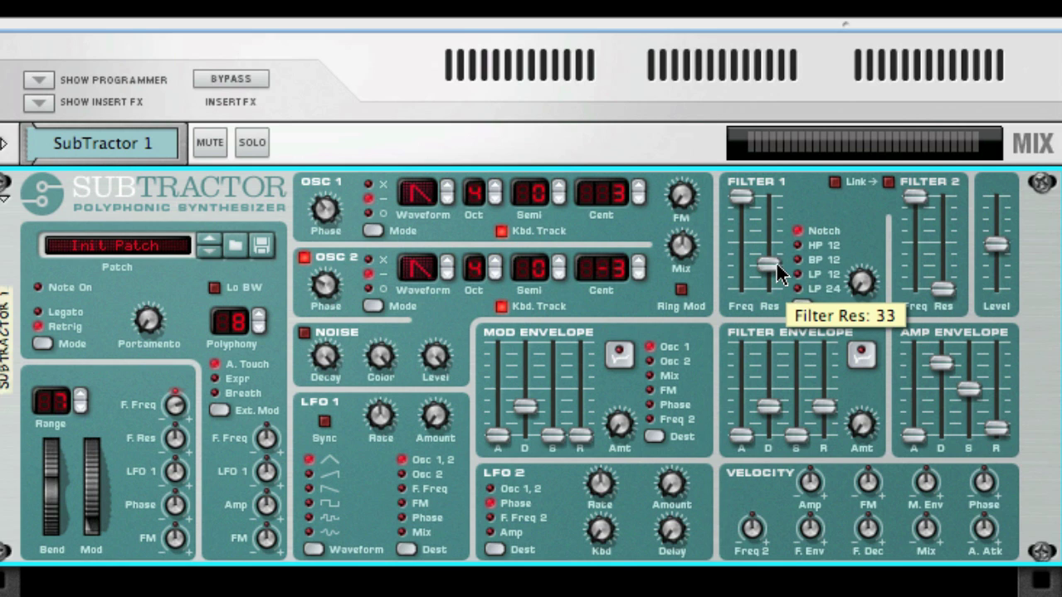
drag(866, 280, 867, 241)
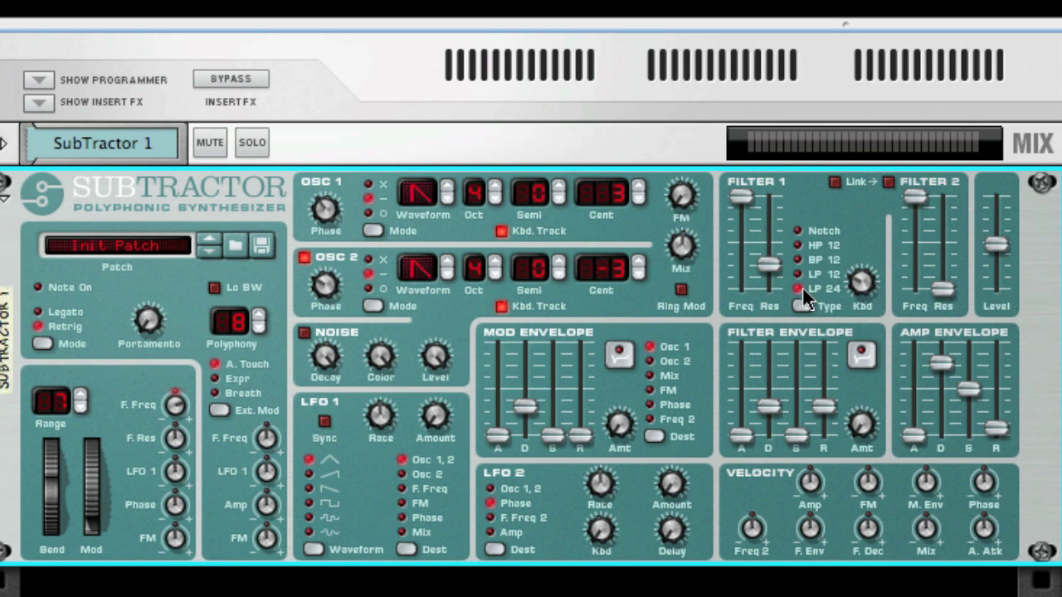
drag(741, 200, 739, 241)
Raise Filter 1 cutoff stepwise to 94 and set keyboard tracking to 127
drag(865, 279, 861, 226)
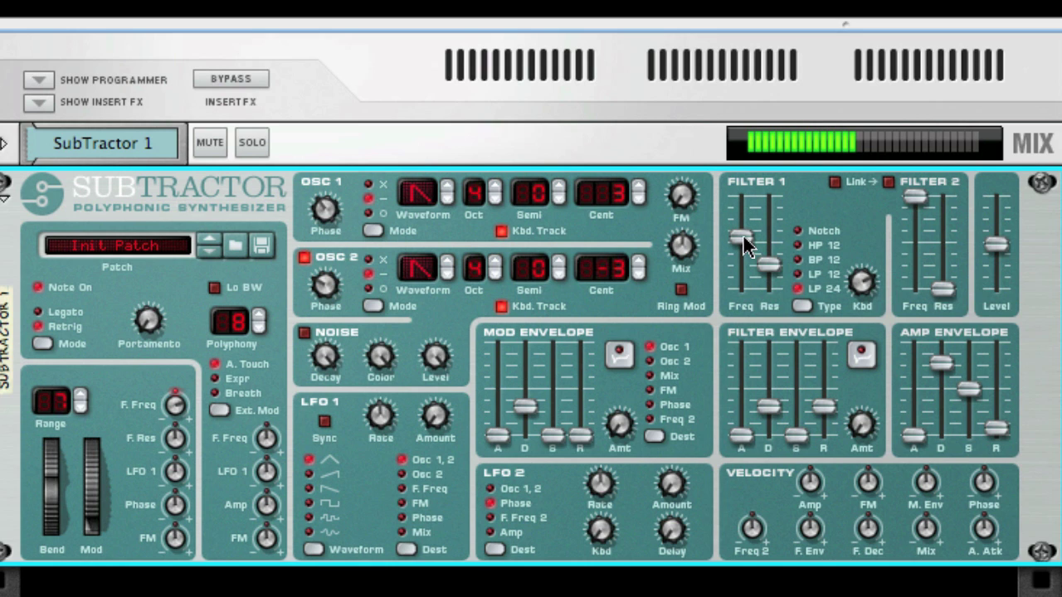
drag(742, 244, 742, 240)
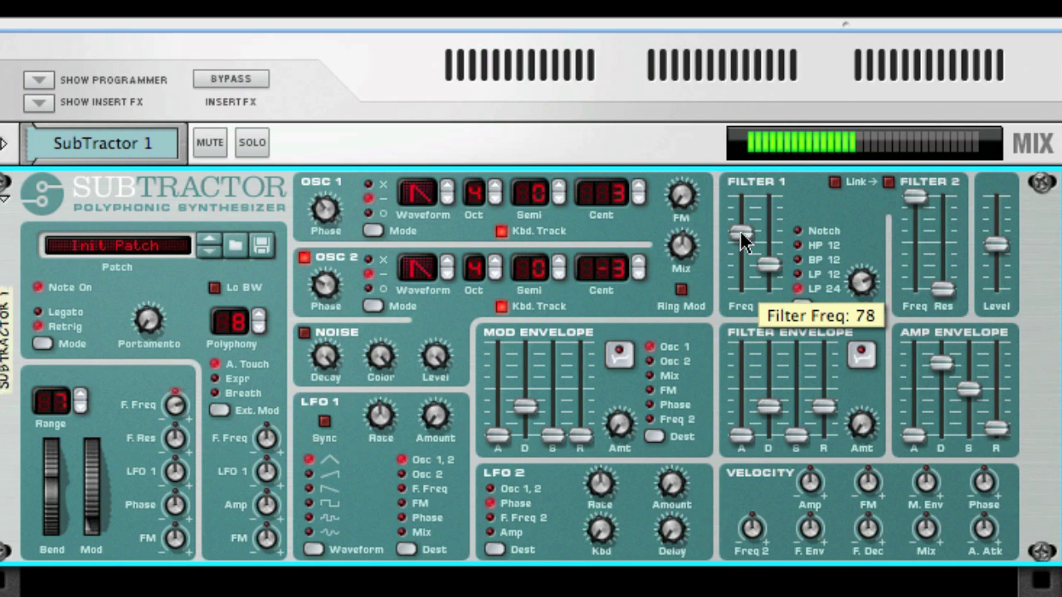
drag(745, 241, 742, 230)
drag(865, 286, 868, 240)
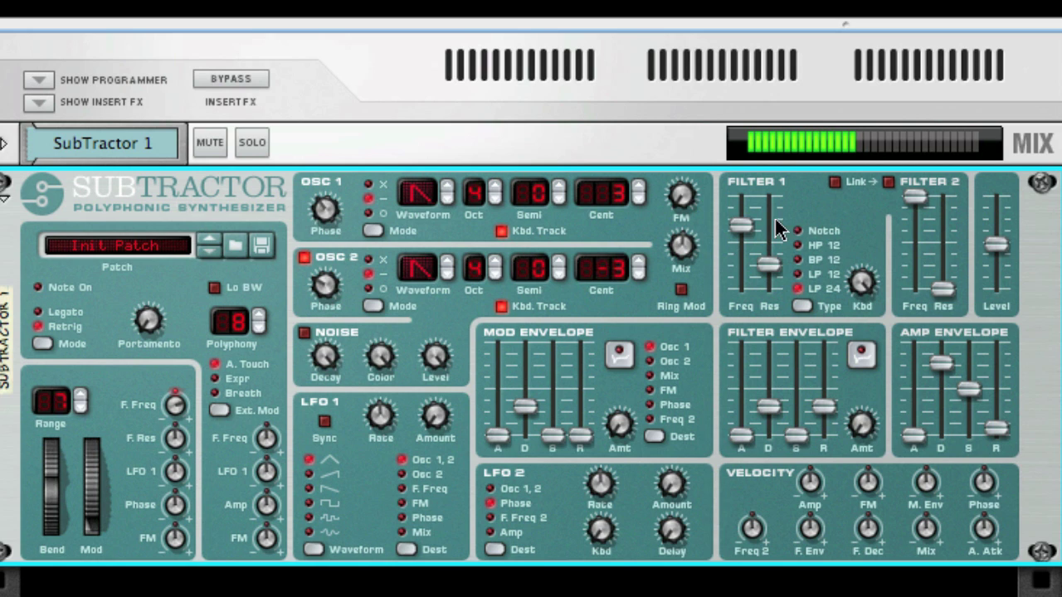
drag(744, 232, 745, 225)
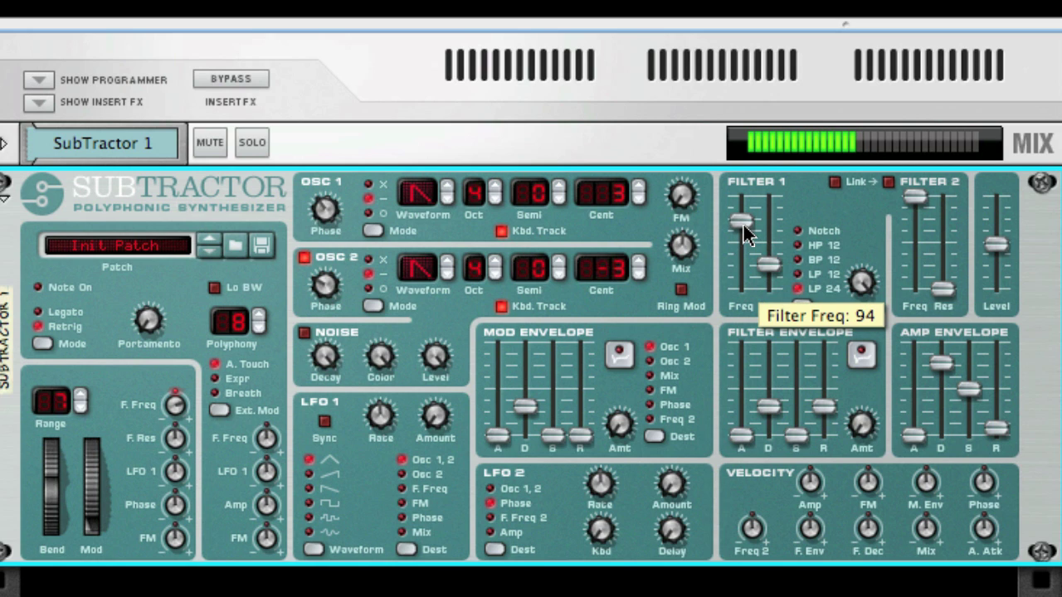
Test Osc 1 and Osc 2 one octave up, then return both to their original octave
click(494, 186)
click(495, 264)
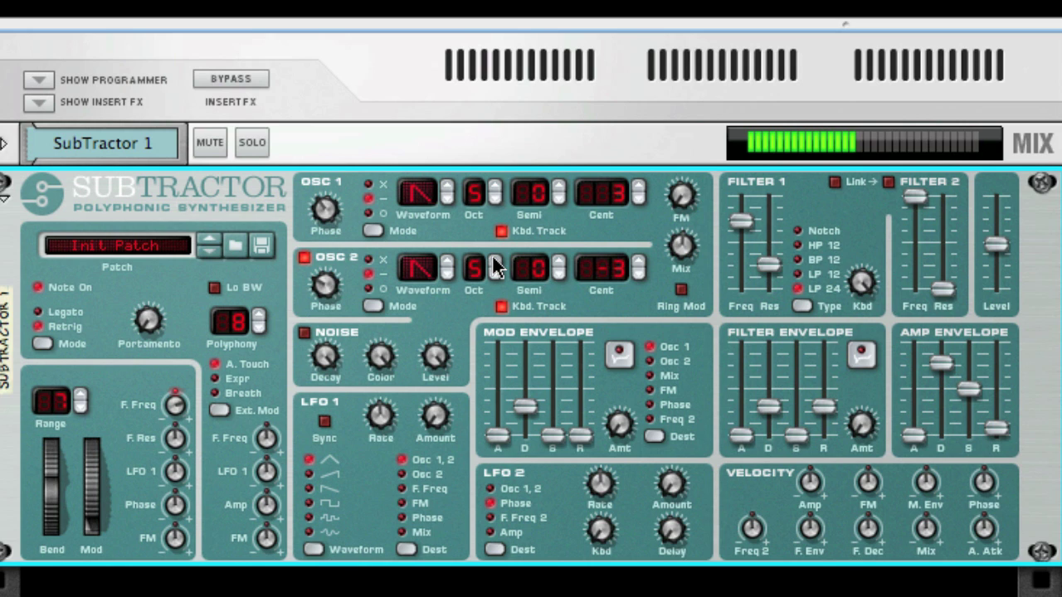
click(494, 274)
click(495, 199)
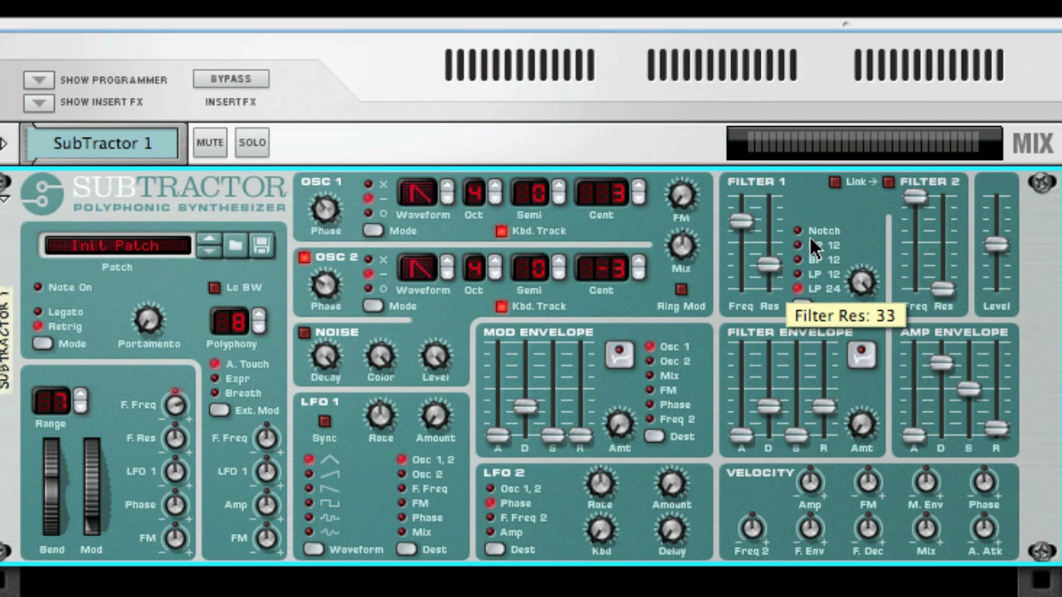
Set keyboard tracking to 24, cutoff 82, resonance 41, Filter 1 to Notch, and Filter 2 on
drag(863, 276, 866, 493)
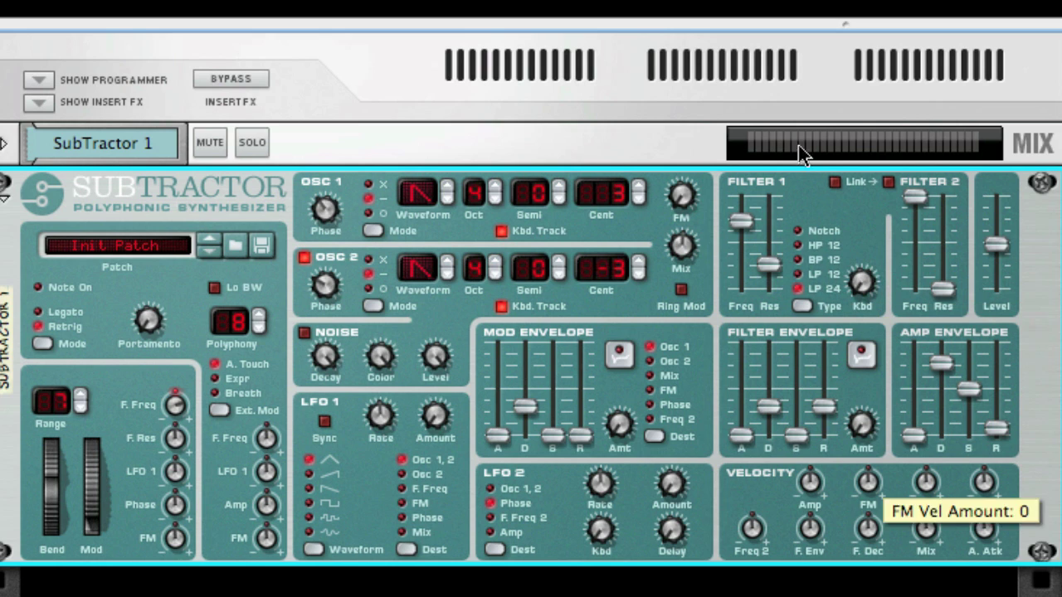
drag(755, 228, 780, 286)
click(809, 231)
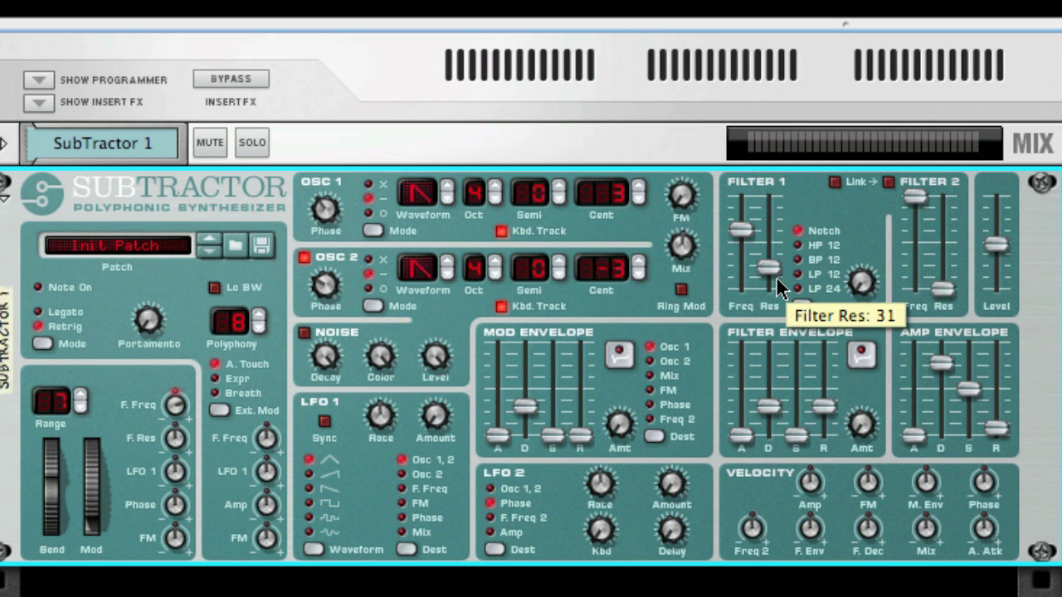
click(889, 184)
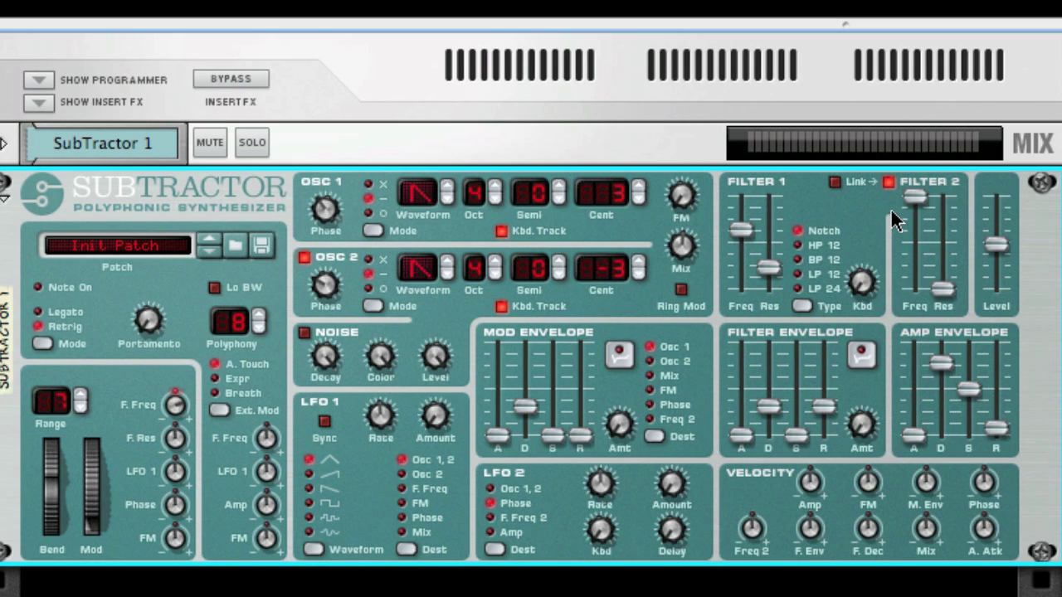
Link Filter 1 to Filter 2, raise Filter 2 resonance, and bring Filter 1 cutoff down to 39
click(835, 183)
drag(915, 204, 912, 224)
drag(742, 230, 743, 240)
drag(942, 266, 929, 228)
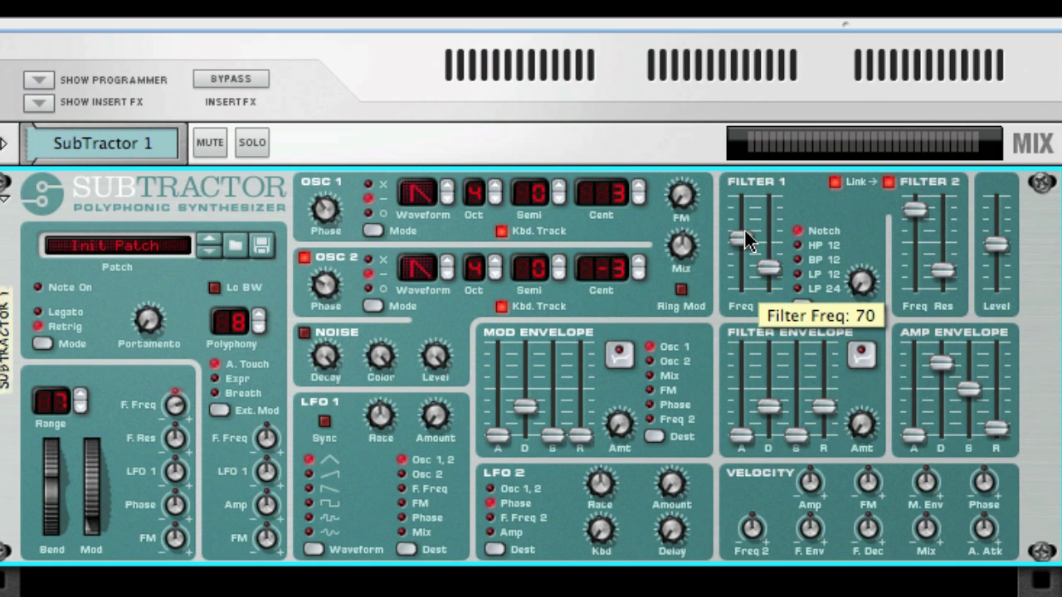
drag(746, 240, 749, 199)
drag(915, 212, 918, 229)
drag(937, 268, 944, 230)
drag(742, 203, 744, 224)
Set Filter 1 to BP 12 with resonance 70, and lower Filter 2 cutoff to 45
click(798, 259)
drag(769, 267, 752, 205)
click(889, 182)
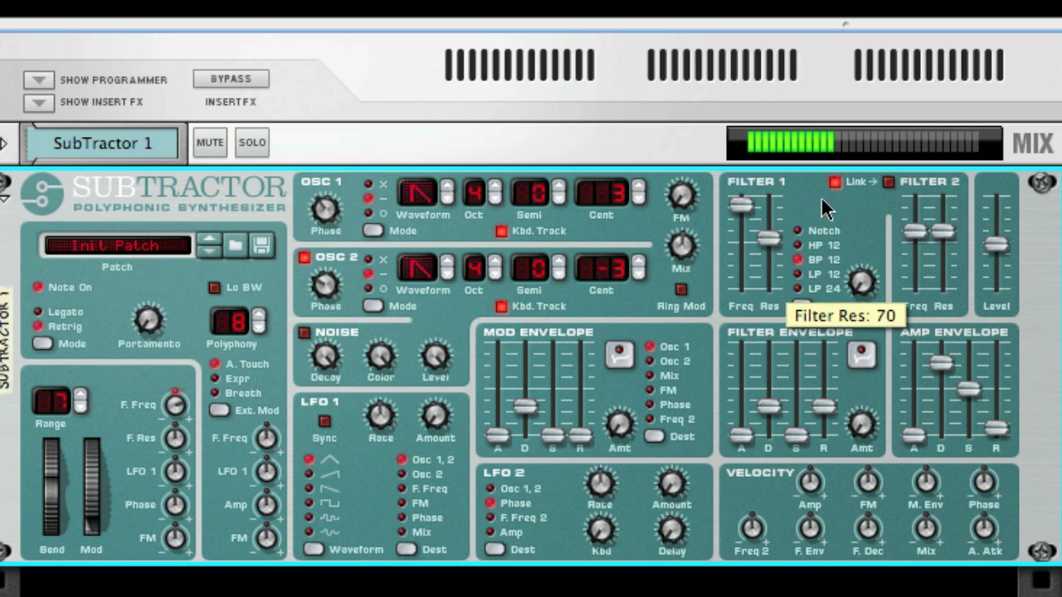
click(889, 181)
drag(915, 232, 913, 255)
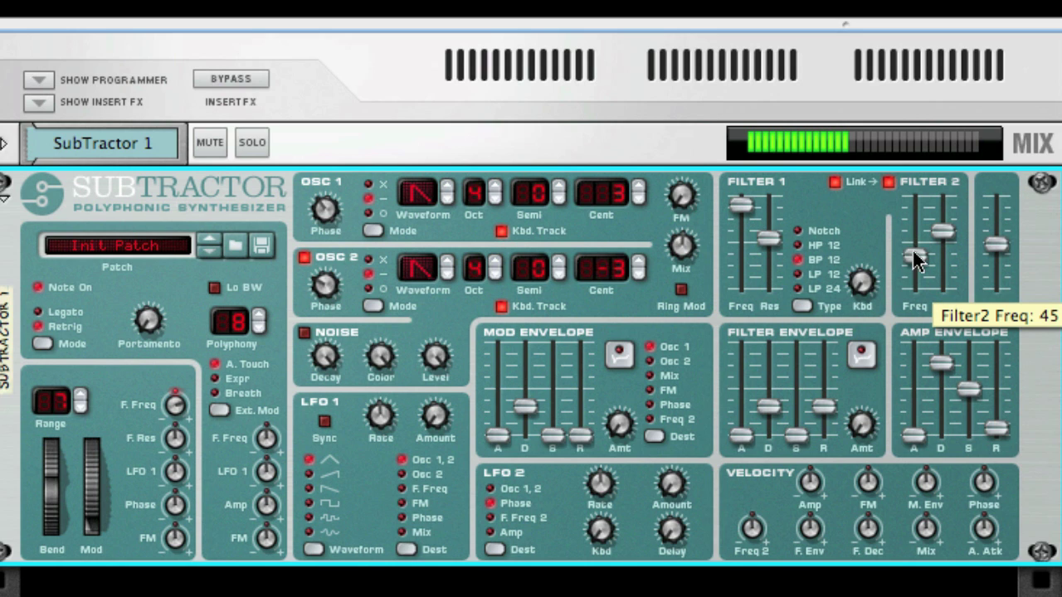
drag(743, 212, 722, 219)
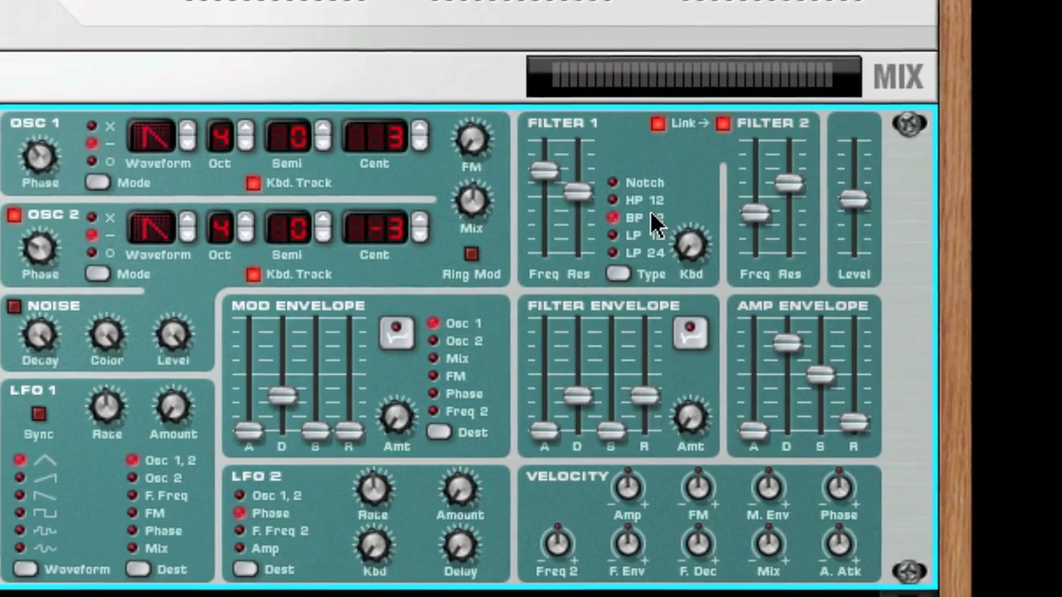
Turn off Filter 2 and Link, and set Filter 1 to LP 24 with resonance 60 and cutoff 86
click(720, 122)
click(655, 123)
click(624, 244)
drag(575, 190, 575, 200)
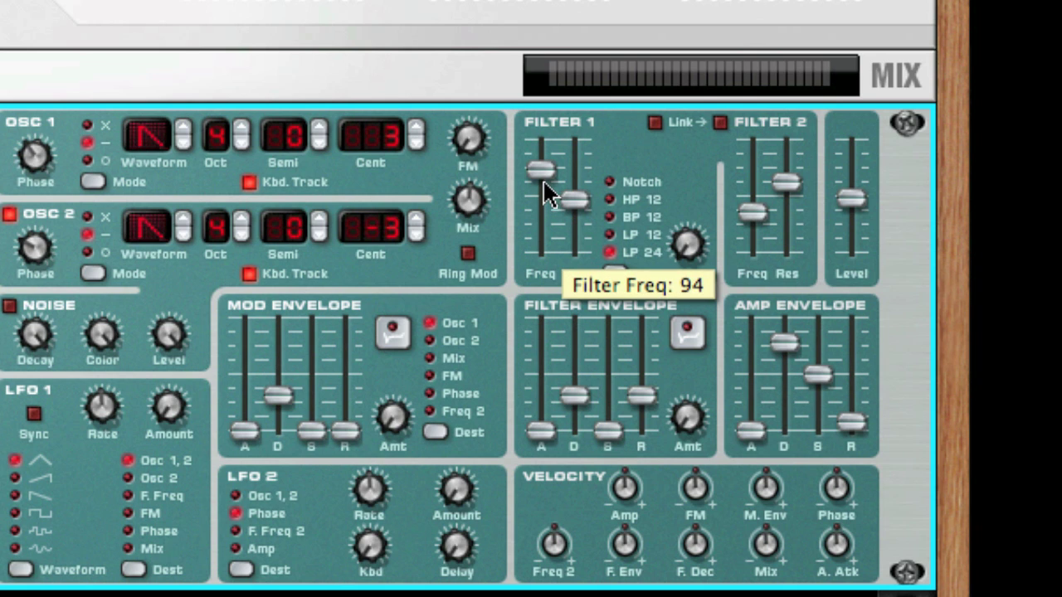
drag(548, 192, 551, 190)
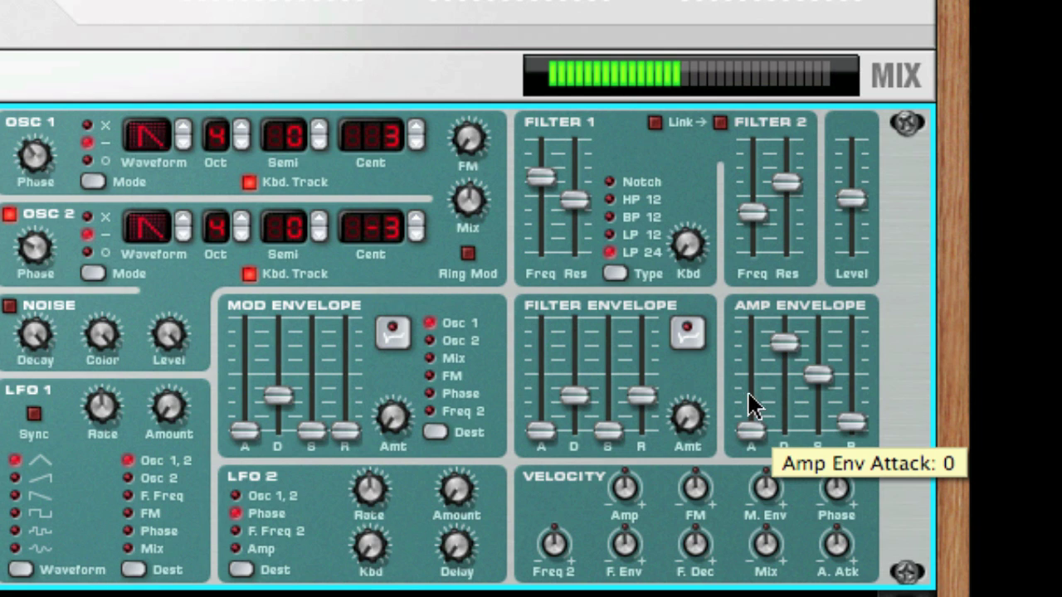
Set the amp envelope attack to 0, decay to 35, and sustain to 127
drag(751, 431, 760, 389)
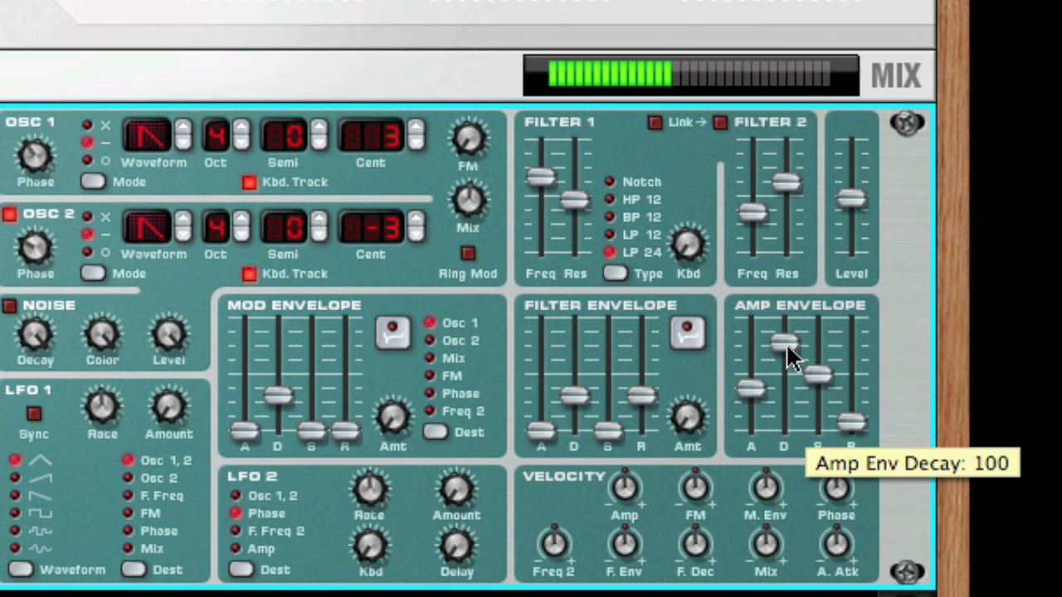
drag(806, 359, 814, 381)
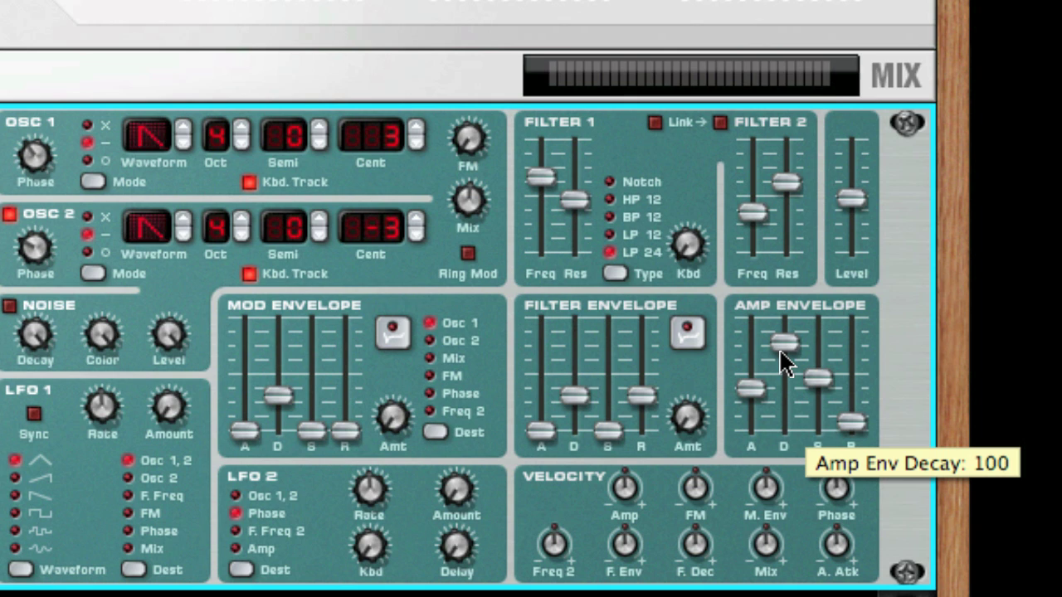
drag(779, 349, 753, 437)
drag(788, 400, 784, 364)
drag(781, 382, 789, 405)
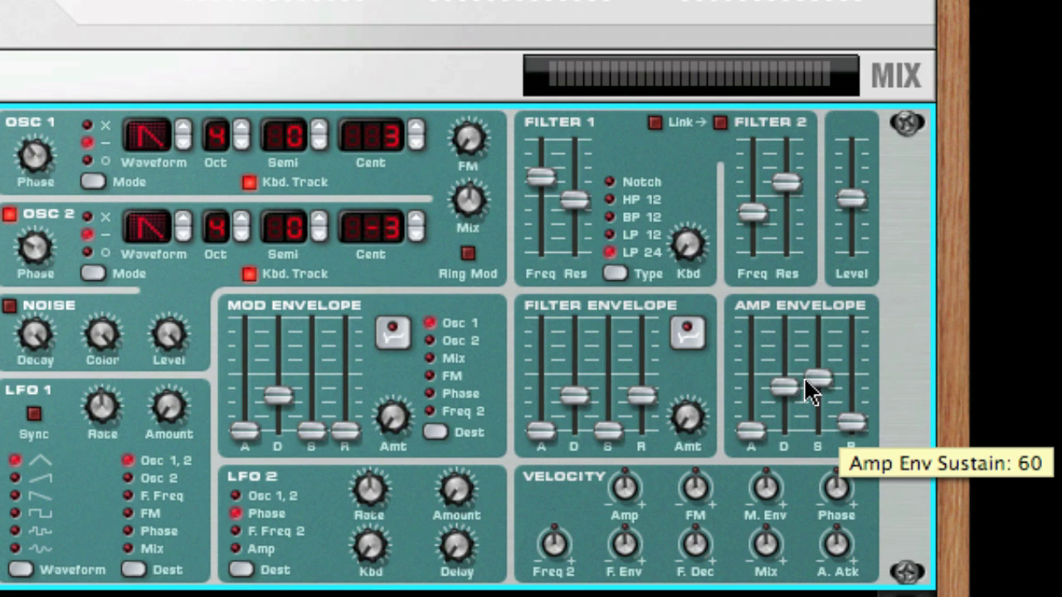
drag(812, 385, 814, 317)
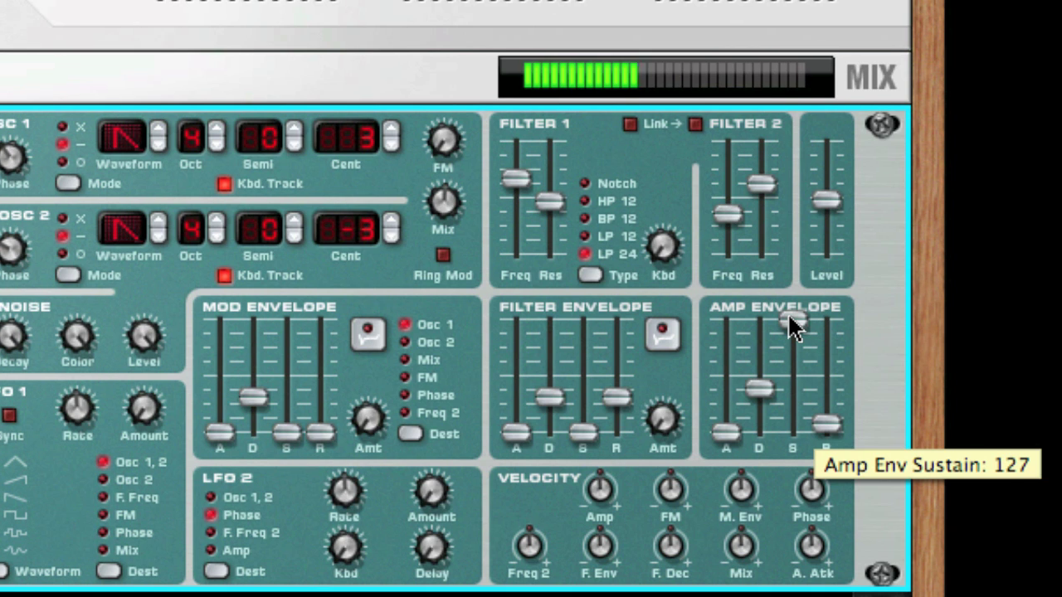
Try longer amp release settings, then settle sustain around 70 and pull release back down
mouse_move(777, 394)
mouse_down()
mouse_move(766, 470)
mouse_move(733, 235)
mouse_move(772, 408)
mouse_move(767, 397)
mouse_up()
drag(795, 347, 761, 375)
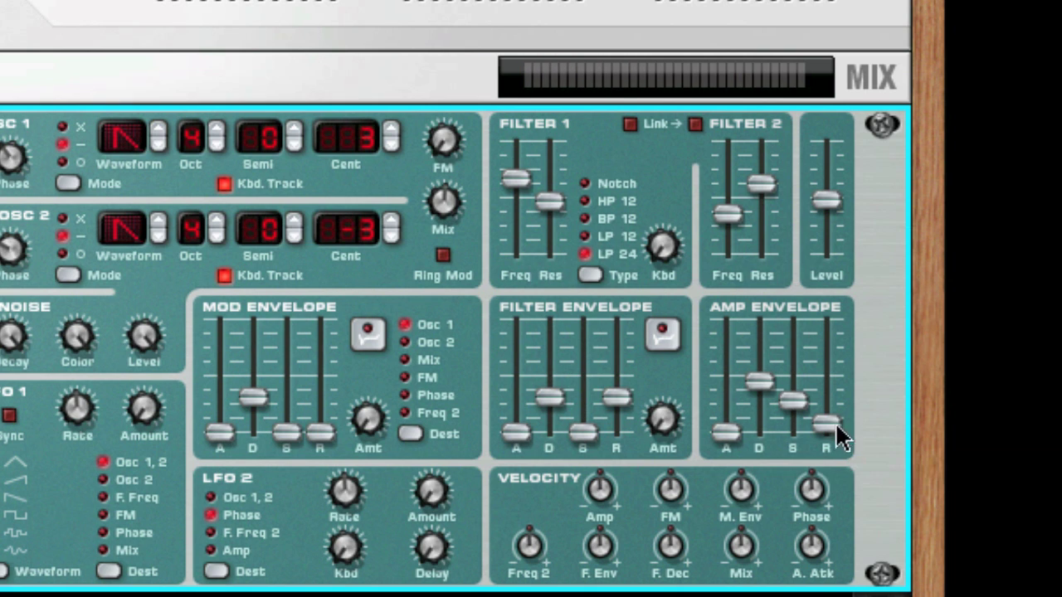
mouse_move(830, 418)
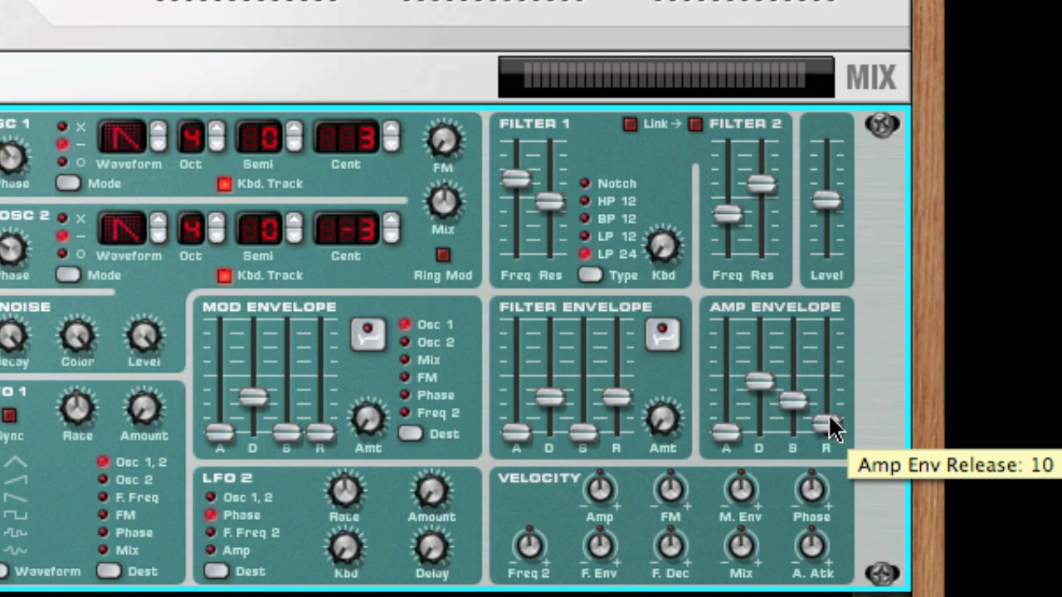
drag(833, 427, 825, 356)
drag(792, 407, 791, 386)
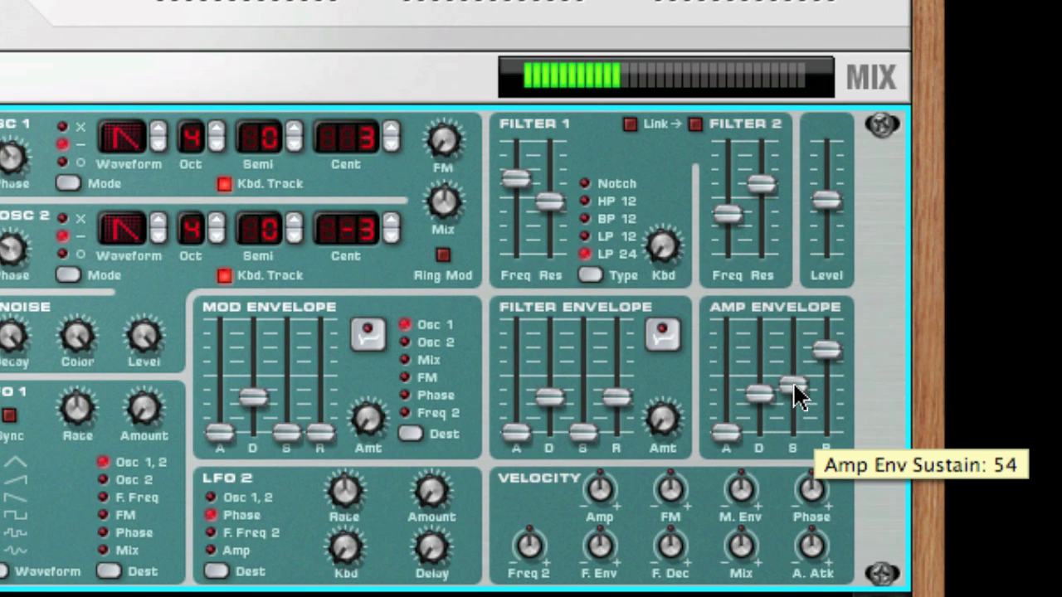
drag(823, 393, 825, 336)
drag(801, 390, 802, 372)
drag(832, 330, 837, 452)
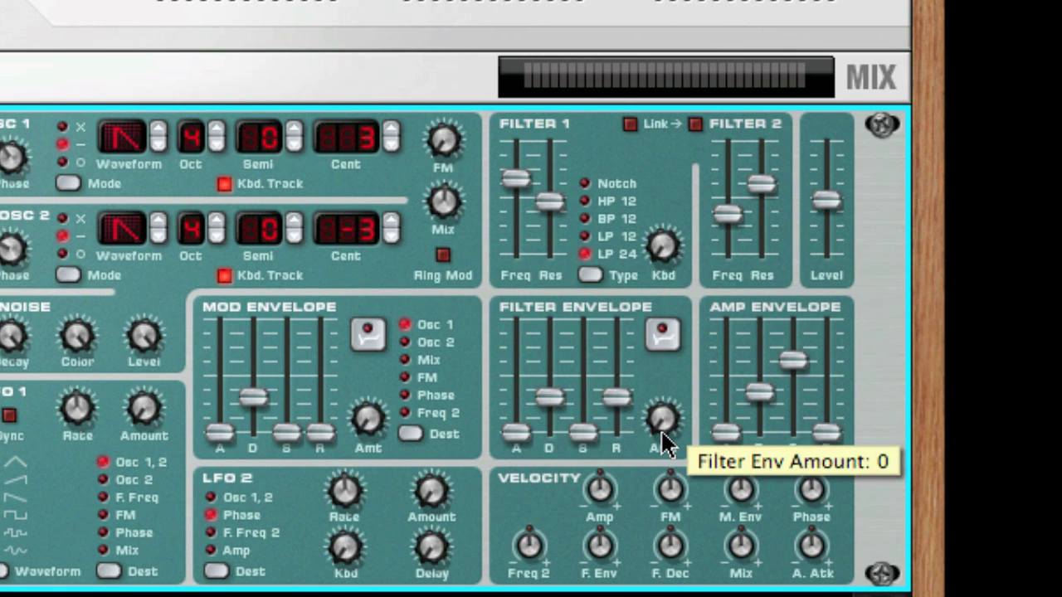
Turn filter envelope amount up to 76, shorten its decay to 14, and lower Filter 1 cutoff to 74
drag(661, 423, 676, 308)
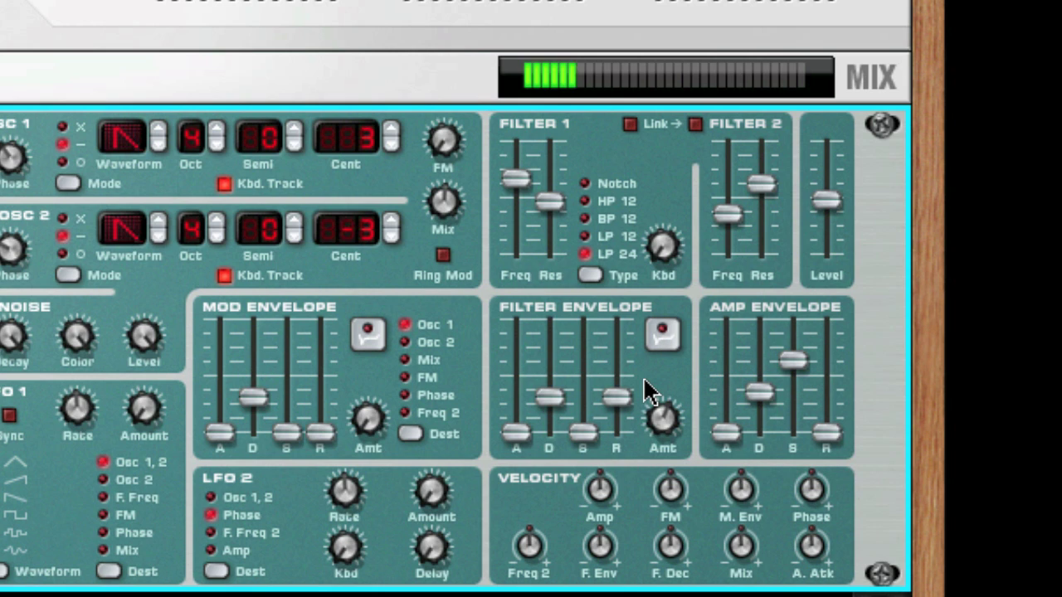
drag(549, 400, 613, 422)
drag(515, 178, 547, 253)
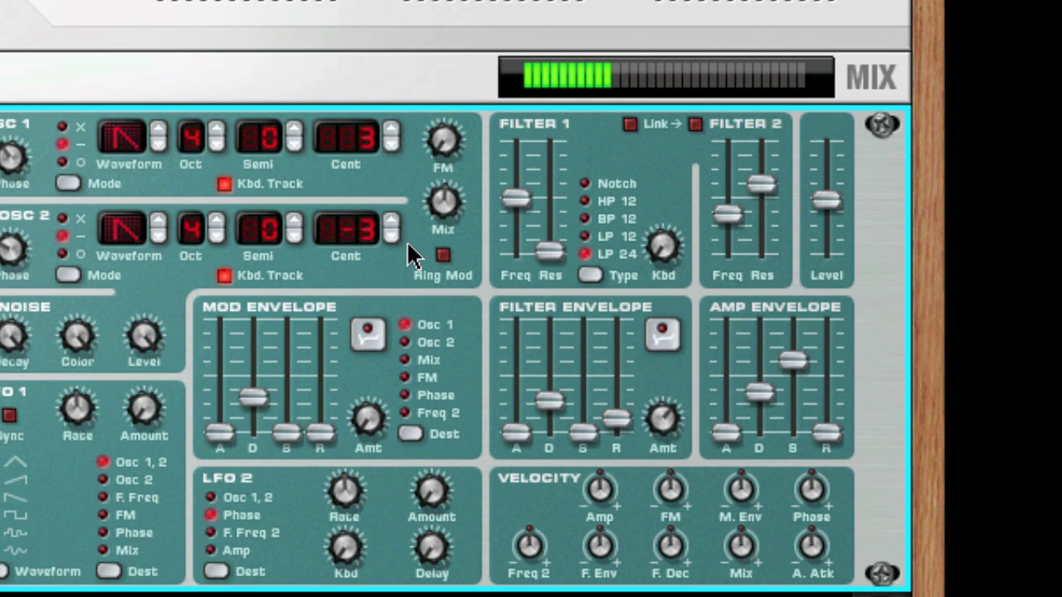
Invert the filter envelope, set attack to 91, amount to 42, and decay to 42
click(661, 332)
drag(516, 431, 573, 396)
drag(668, 452, 670, 513)
drag(551, 406, 551, 364)
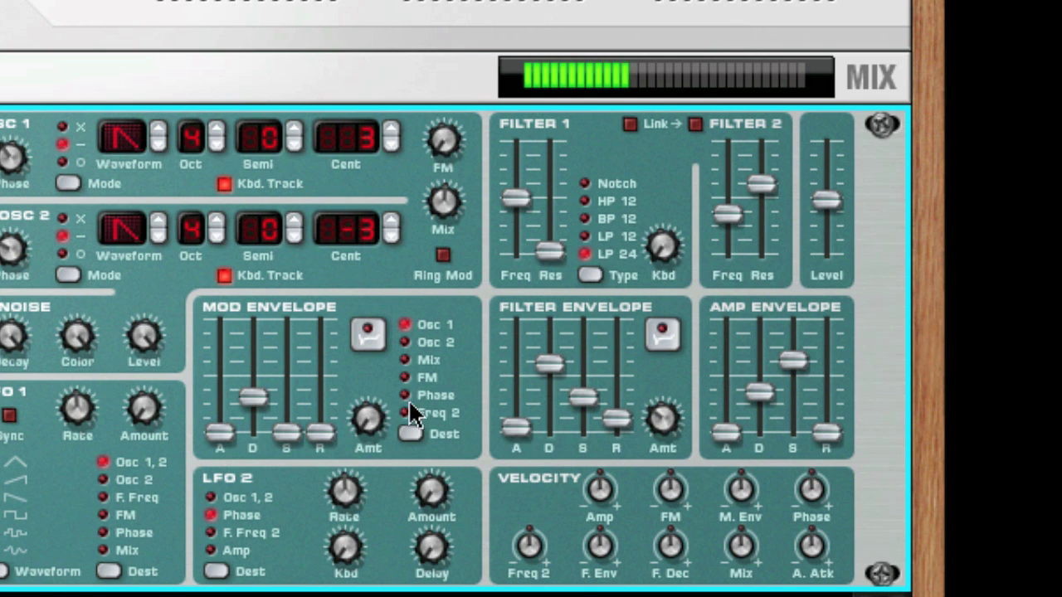
Shape the mod envelope: attack up to 91, decay down to 22, a short release, amount 48
drag(368, 422, 371, 371)
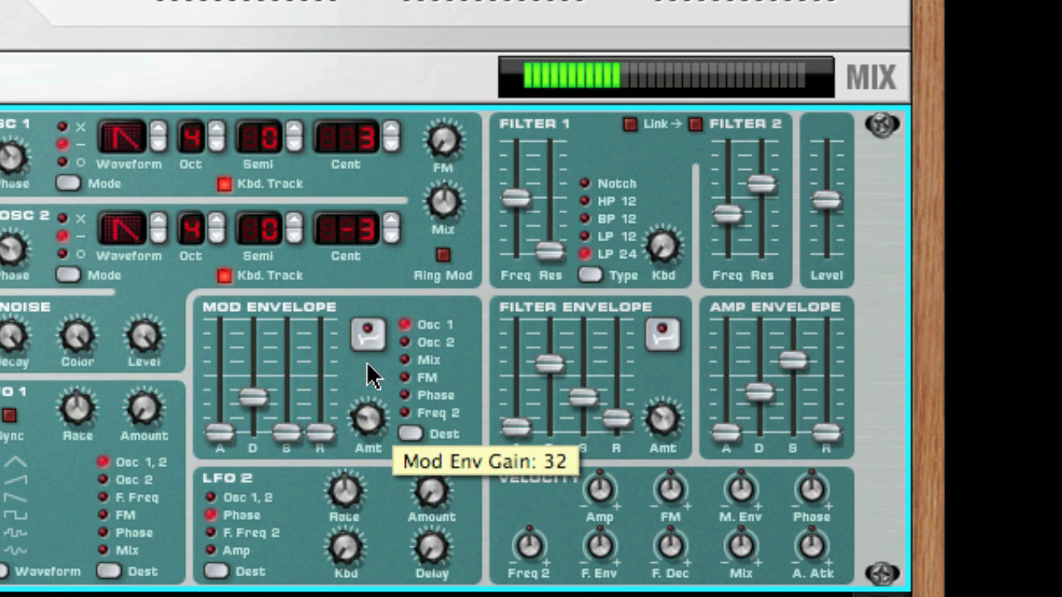
drag(259, 400, 218, 387)
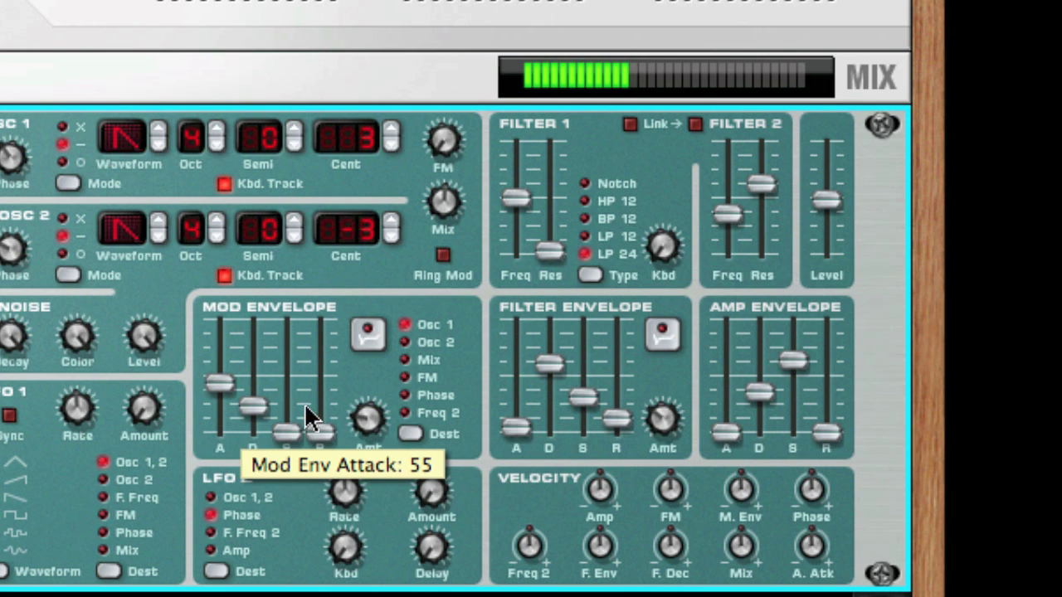
drag(381, 415, 384, 413)
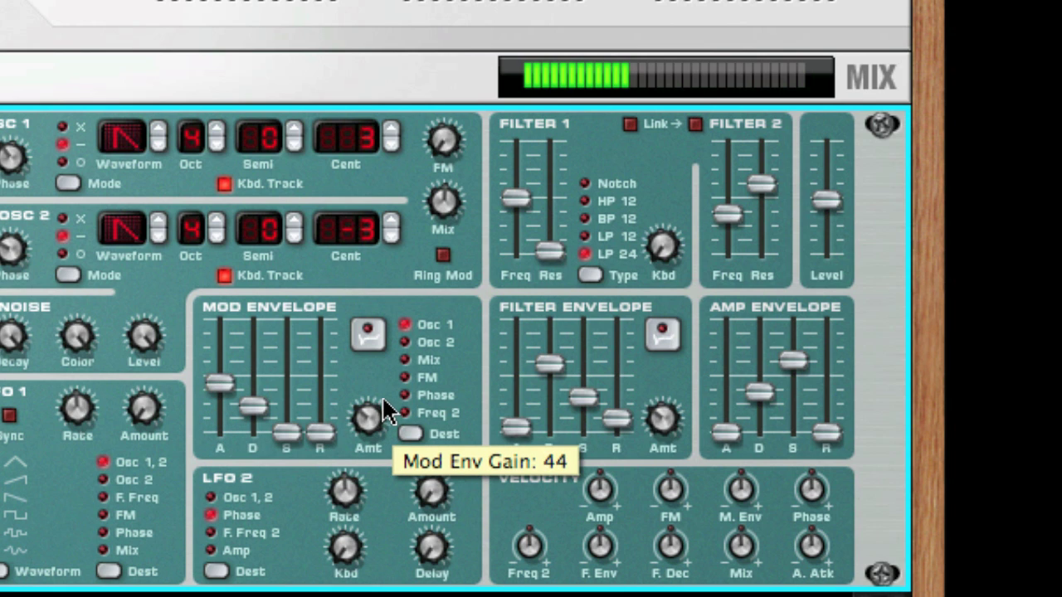
drag(226, 383, 219, 347)
drag(368, 425, 368, 417)
drag(253, 407, 249, 421)
drag(321, 427, 321, 415)
Tweak filter envelope attack and decay to 88, trim mod amount to 33, and raise Filter 1 cutoff to 110
drag(549, 365, 549, 387)
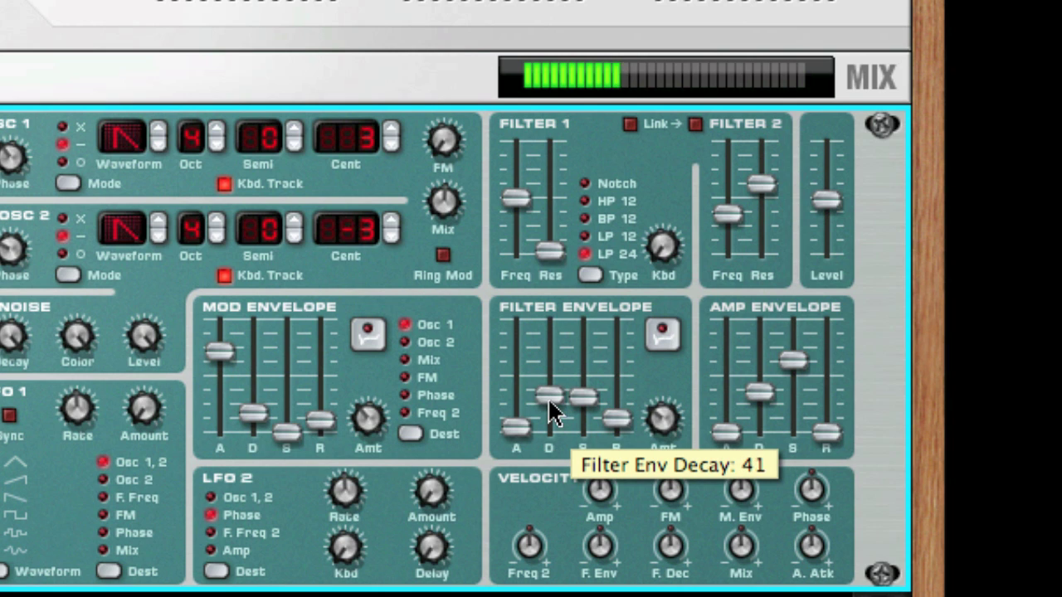
drag(515, 425, 515, 433)
drag(762, 394, 795, 403)
drag(551, 403, 540, 360)
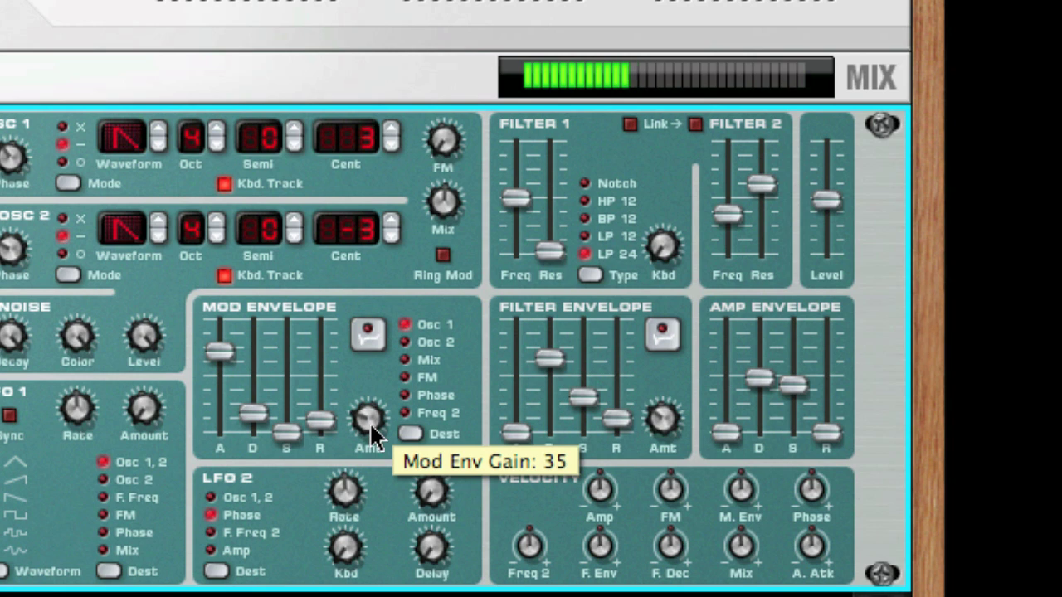
drag(371, 430, 369, 432)
mouse_move(550, 360)
mouse_down()
mouse_move(555, 410)
mouse_move(552, 340)
mouse_up()
drag(517, 200, 518, 161)
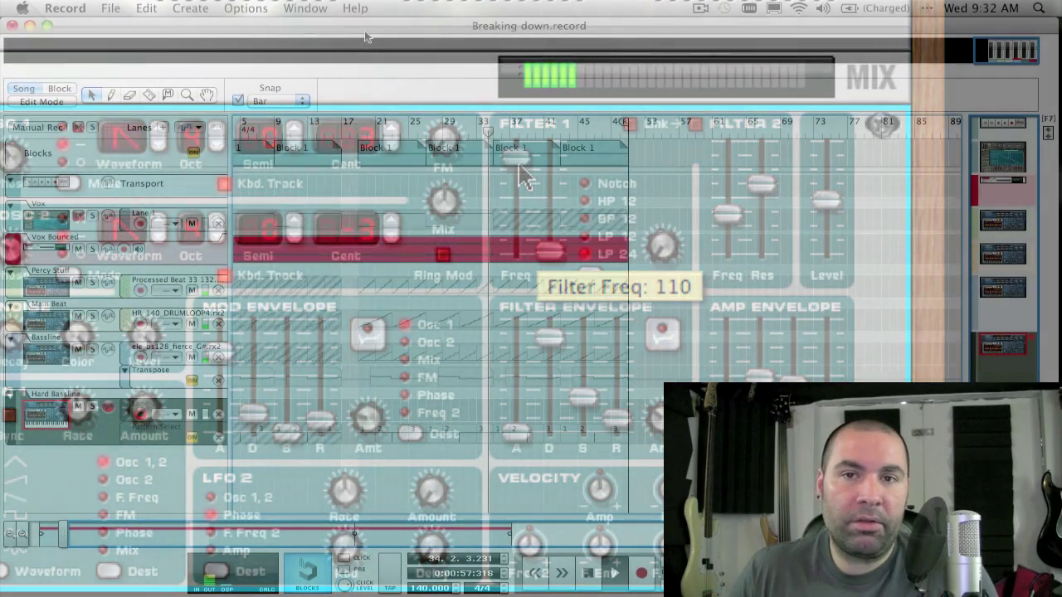